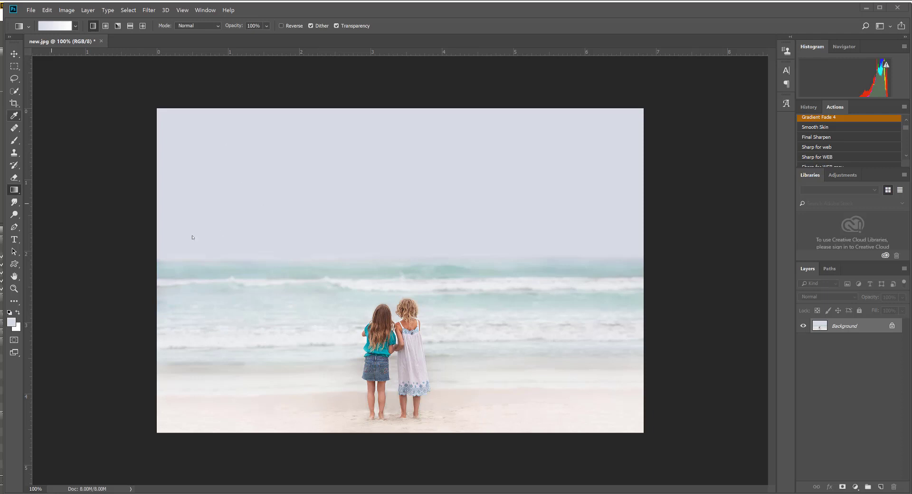
Step: Place the Cozy Clicks Clouds & Rainbows (16) image from Sky Overlays as an embedded layer
left_click(31, 10)
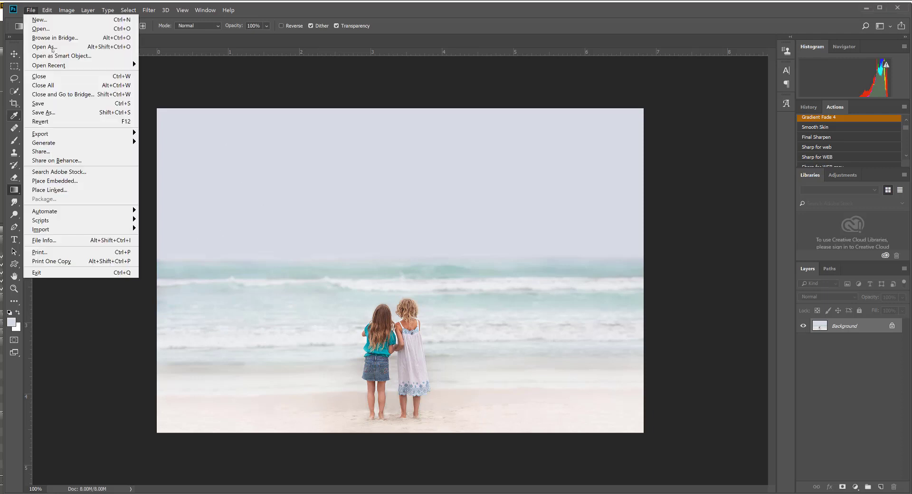
left_click(57, 179)
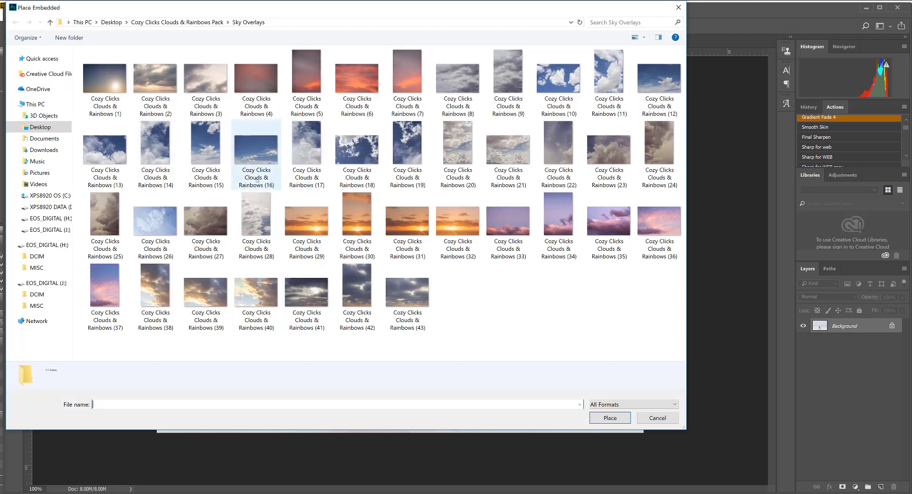
left_click(255, 162)
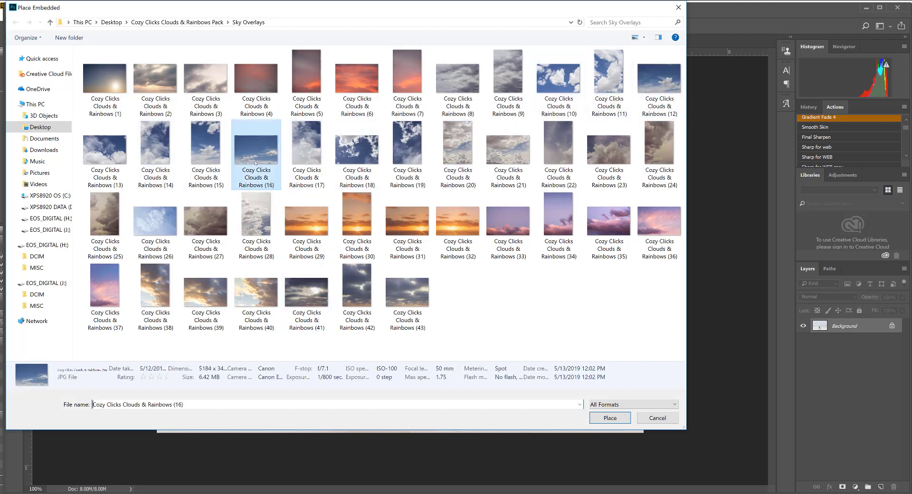
left_click(610, 417)
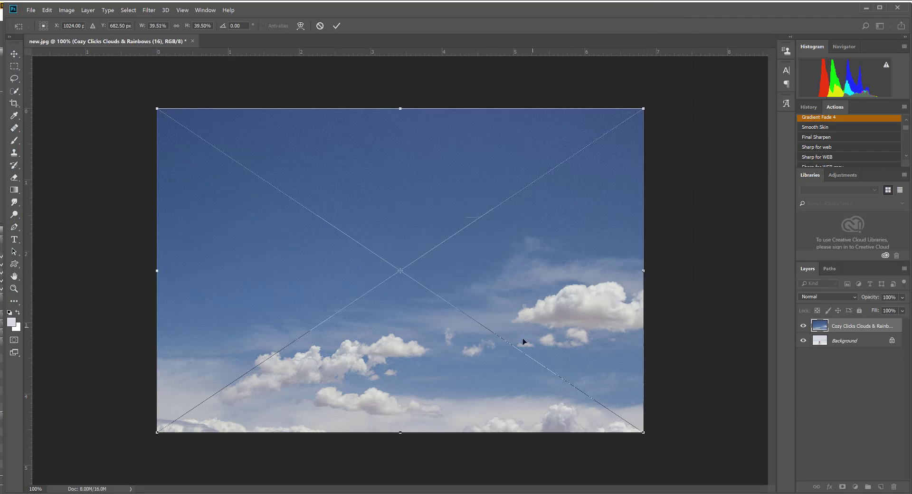
Step: Move the placed sky up until its bottom meets the sea horizon, align it to the edges, and commit
left_click_drag(446, 375, 434, 212)
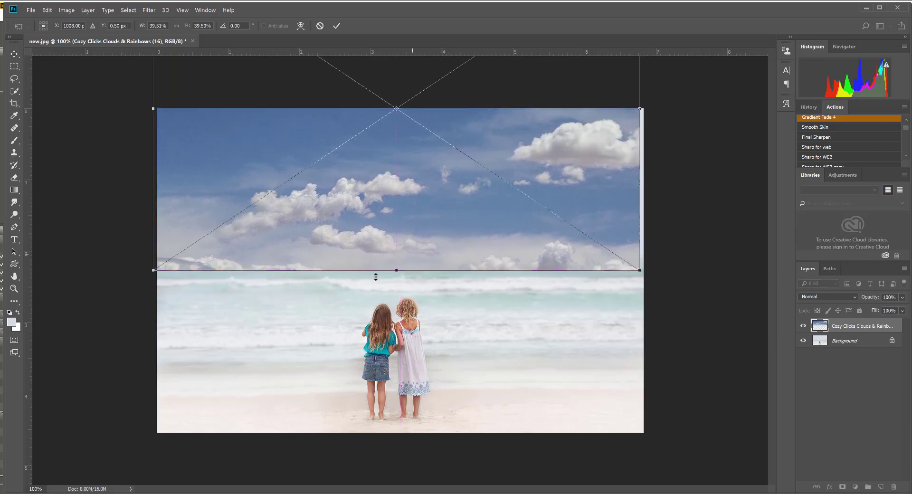
left_click_drag(580, 256, 584, 257)
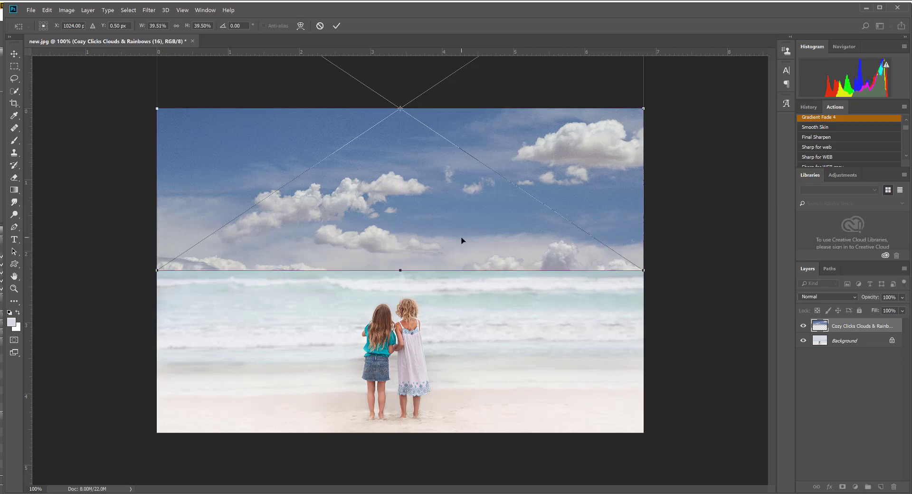
key("Return")
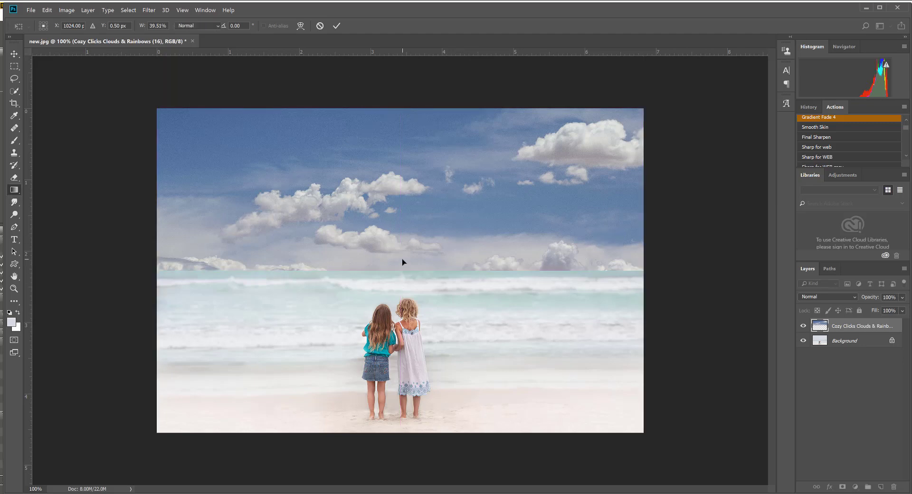
Step: Apply a Gaussian Blur with a 4.8-pixel radius to the cloudy sky layer
key("g")
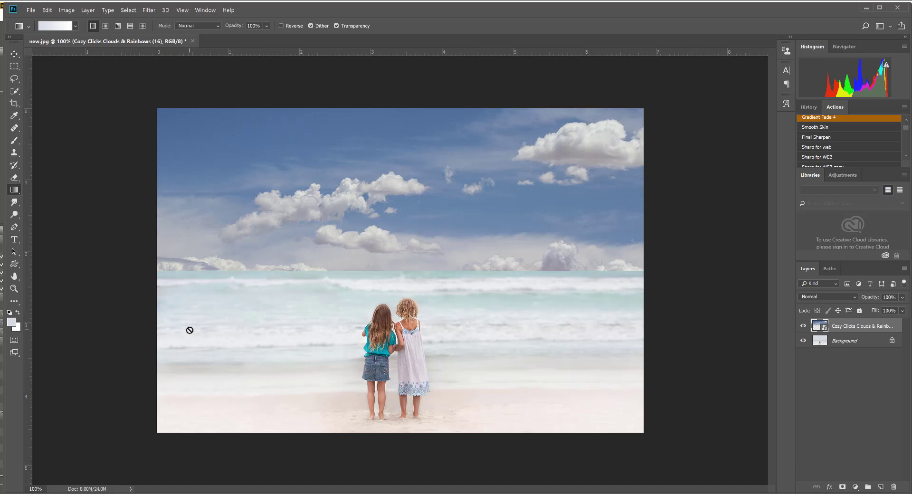
left_click(151, 10)
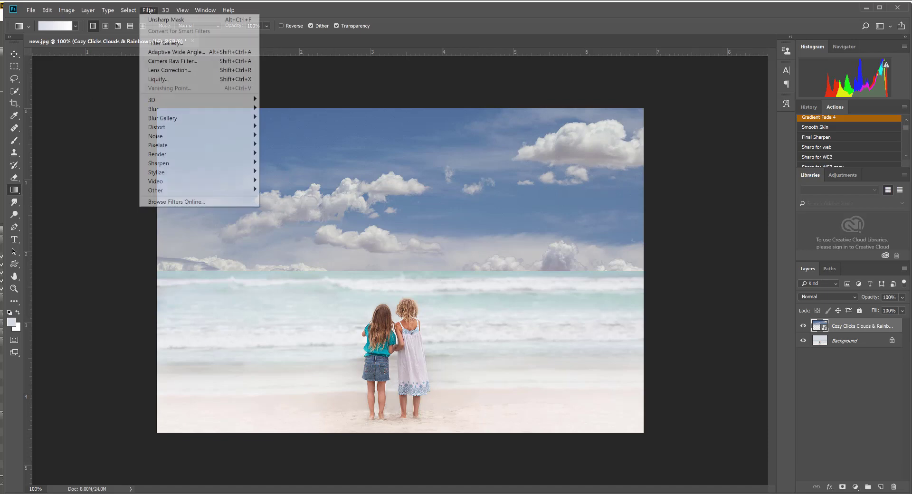
mouse_move(163, 112)
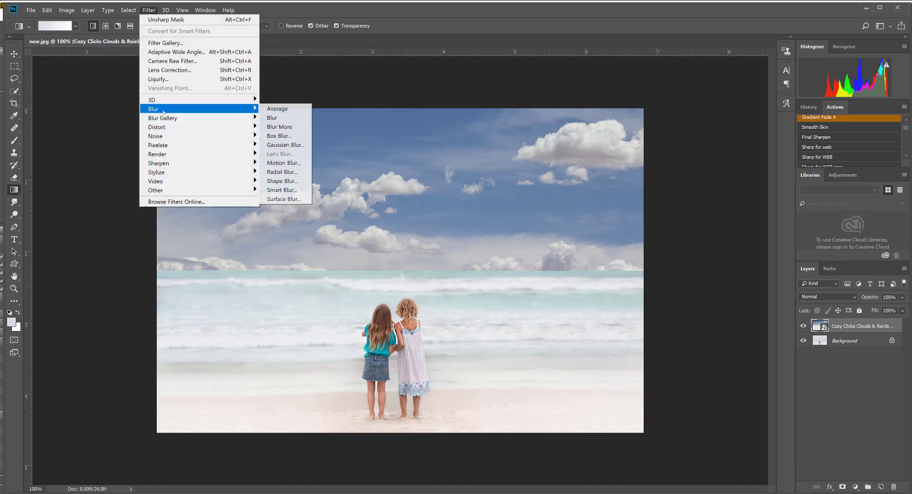
left_click(285, 145)
left_click_drag(572, 218, 573, 219)
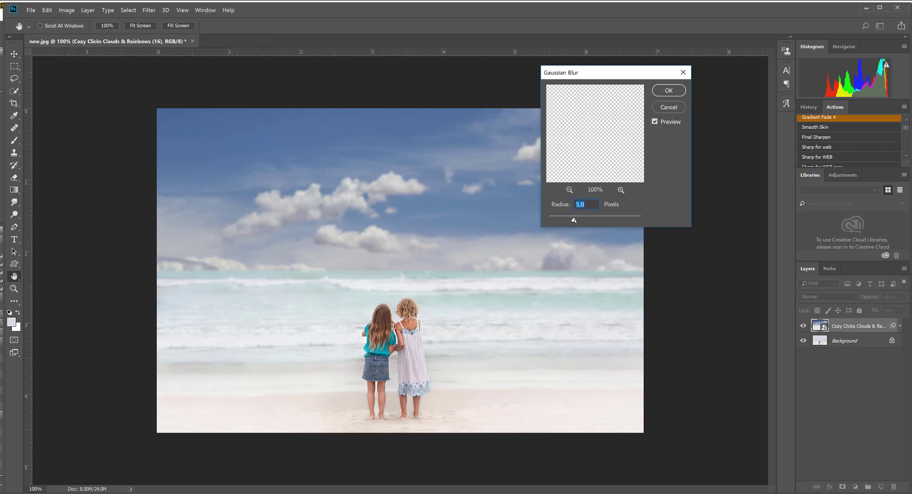
left_click_drag(573, 220, 572, 220)
left_click(669, 91)
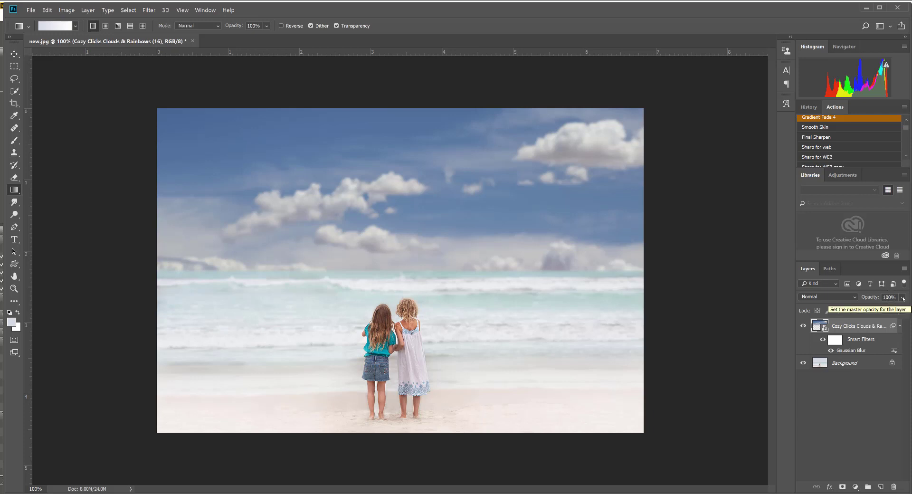
Step: Lower the sky layer's opacity to 76% and add a layer mask to it
left_click(902, 298)
left_click_drag(901, 309, 892, 308)
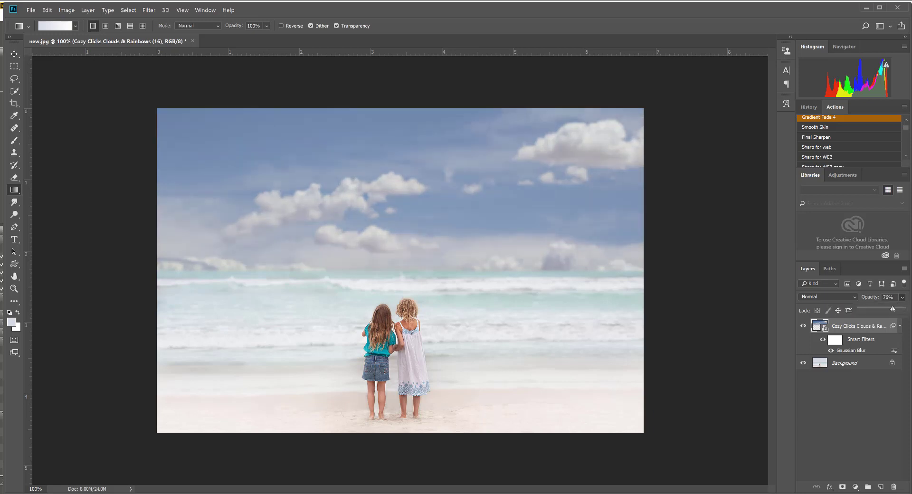
right_click(824, 461)
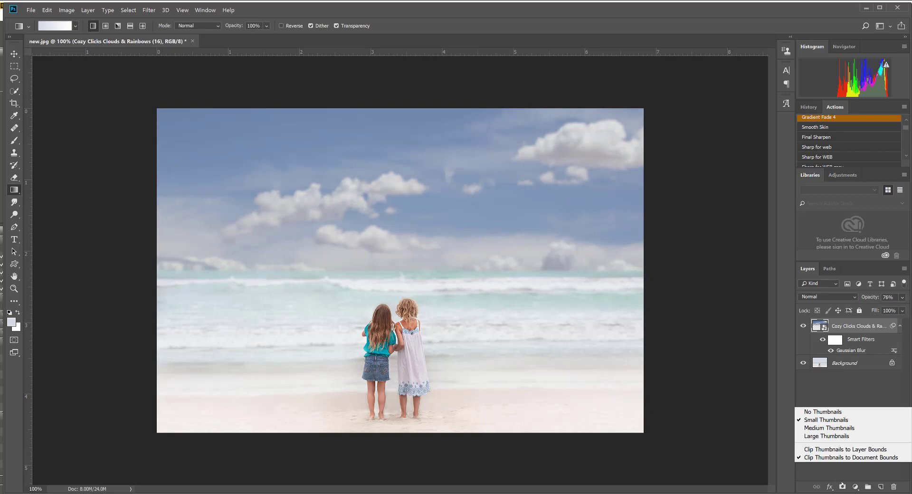
left_click(841, 483)
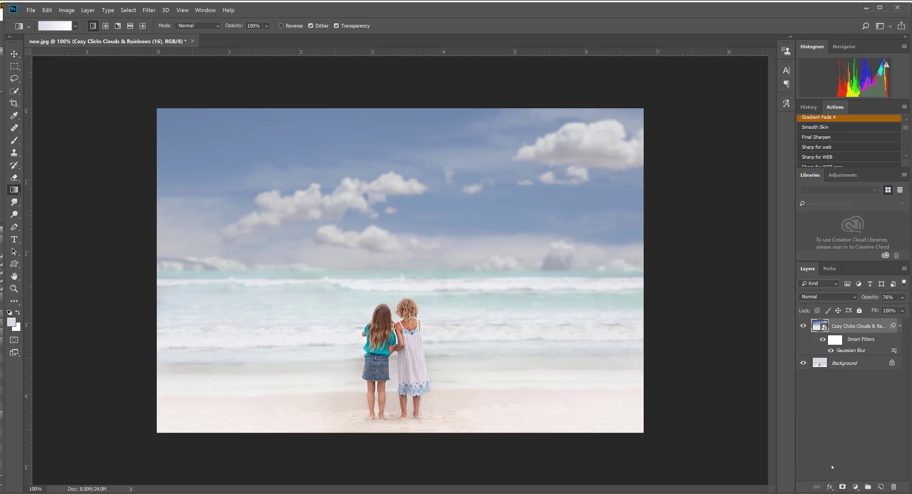
left_click(842, 488)
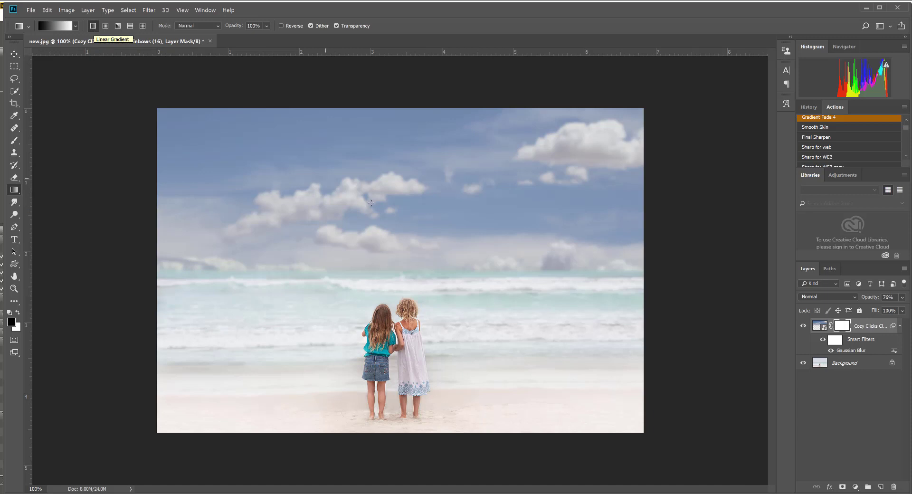
Step: Draw a black-to-white gradient upward from the horizon on the mask to fade the sky into the sea
left_click_drag(434, 287, 433, 230)
left_click_drag(437, 291, 438, 229)
left_click_drag(442, 290, 442, 196)
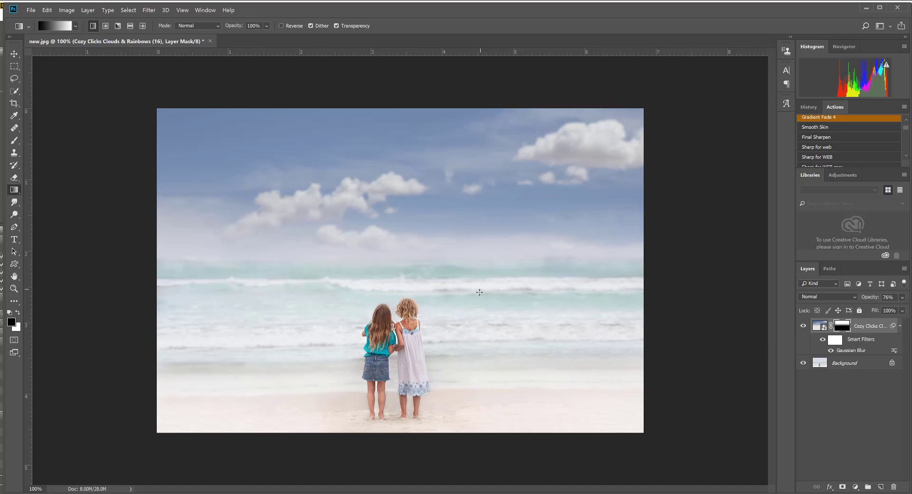
Step: Place Cozy Clicks Rainbow Overlays (22) from the Rainbow Overlays folder into the photo
left_click(31, 10)
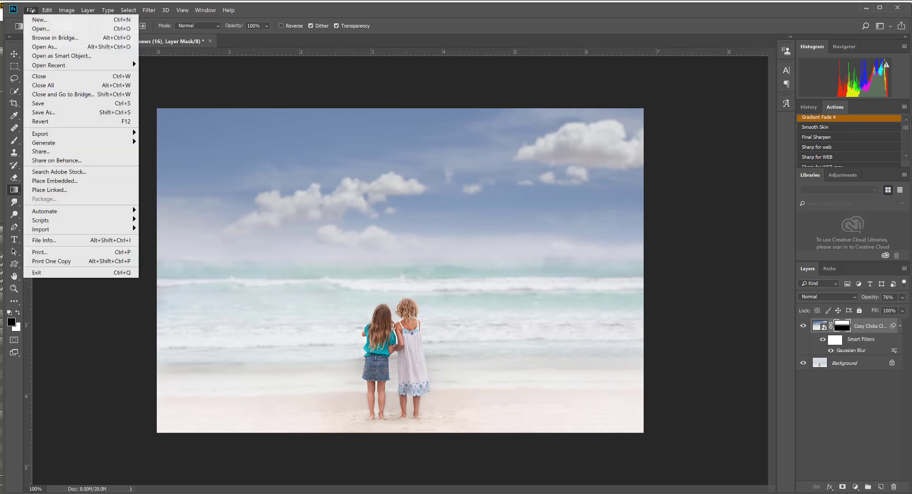
left_click(65, 180)
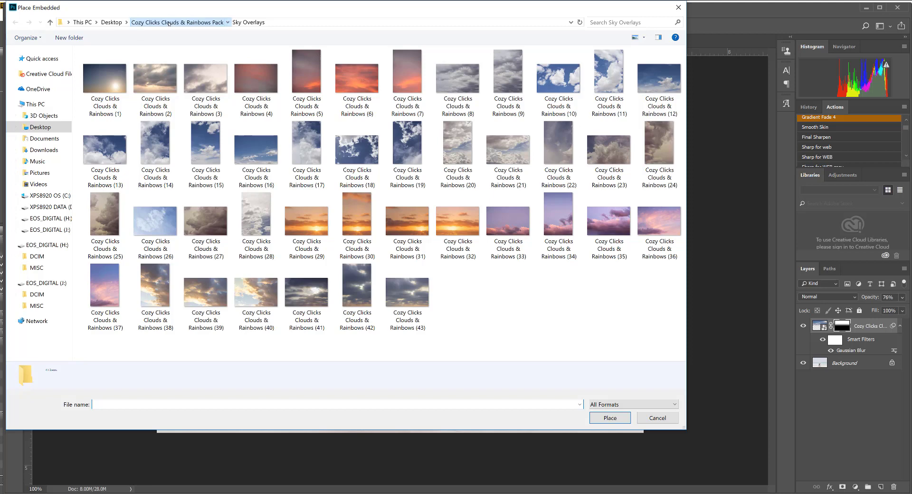
left_click(168, 23)
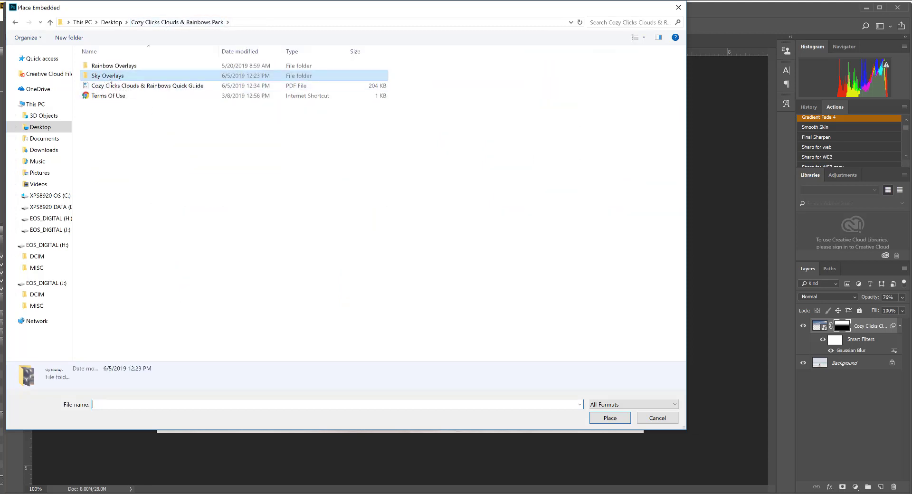
double_click(111, 67)
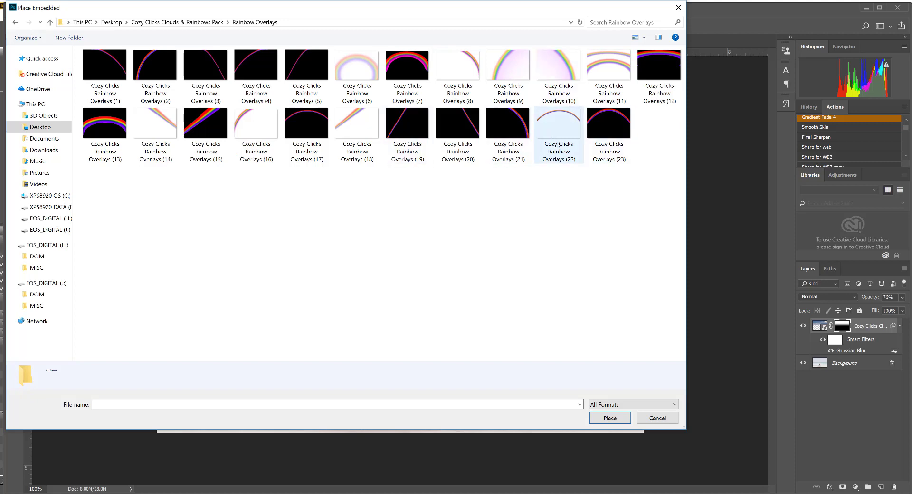
double_click(559, 142)
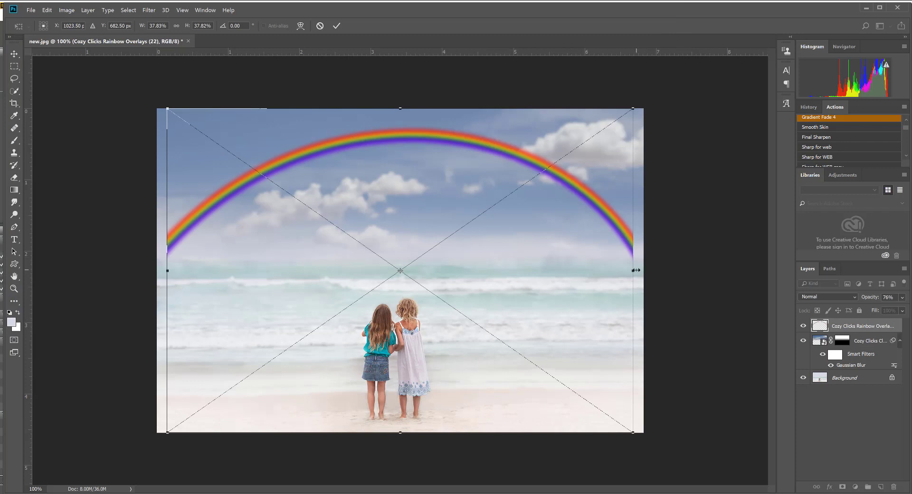
Step: Stretch the rainbow's sides out to the photo's left and right edges and commit
left_click_drag(636, 270, 647, 270)
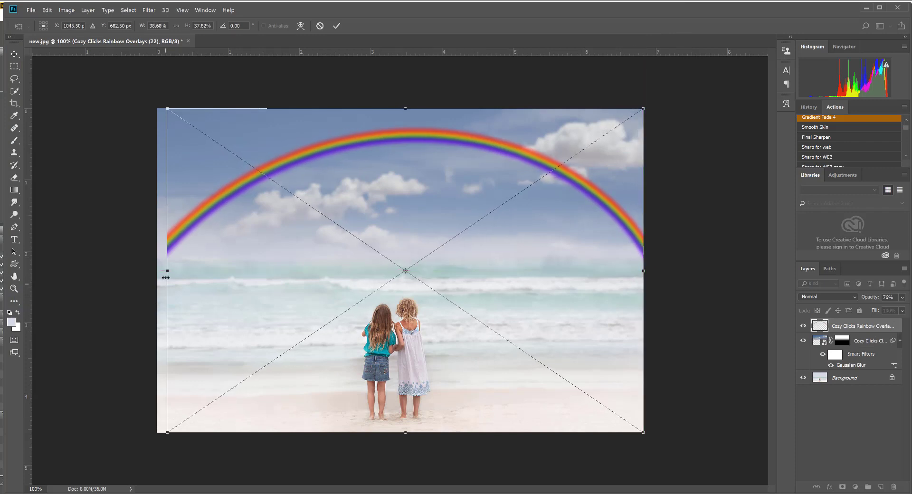
left_click_drag(165, 277, 153, 276)
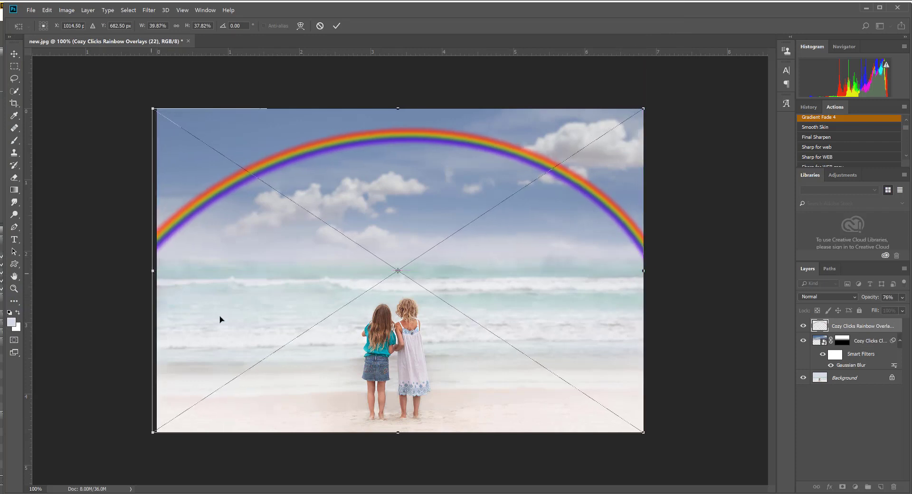
key("Return")
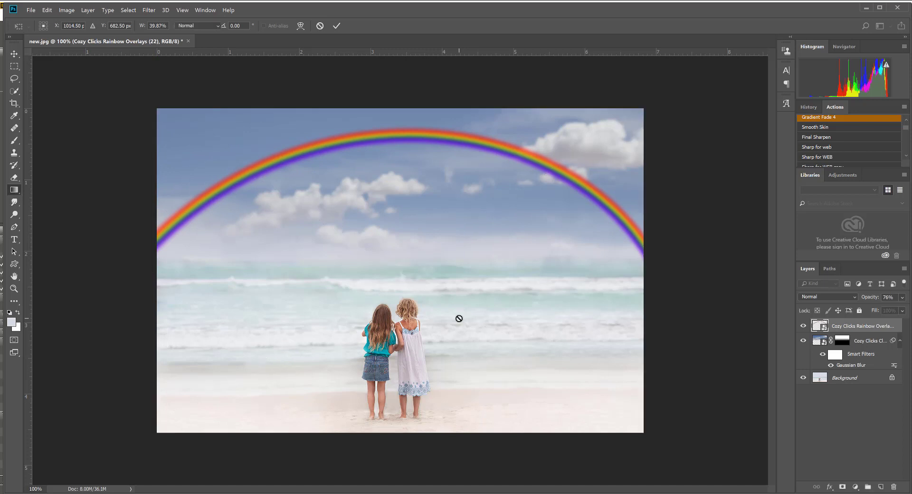
Step: Set the arched rainbow layer to Screen blend mode at 59% opacity
key("g")
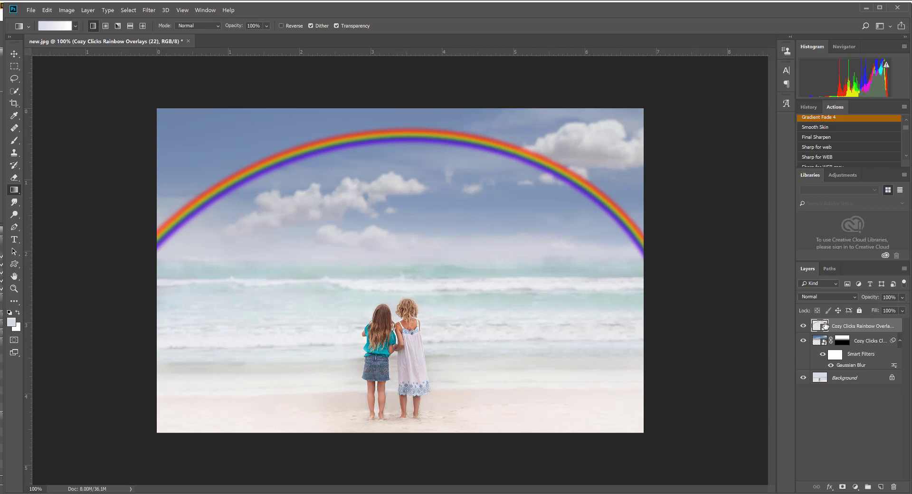
left_click(806, 298)
left_click(803, 141)
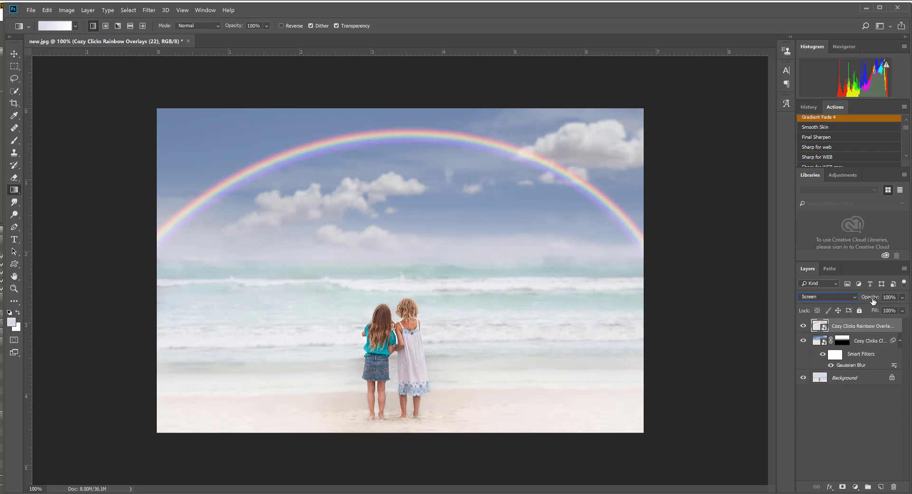
left_click(902, 297)
left_click_drag(902, 309, 885, 309)
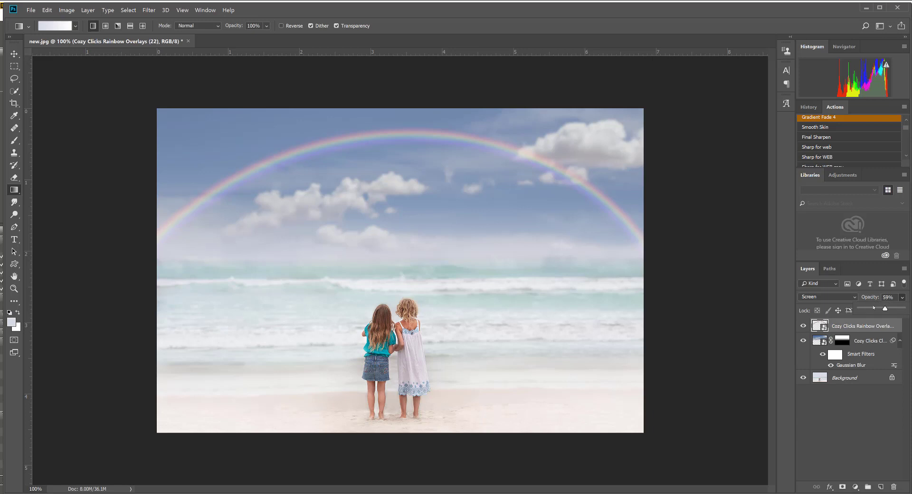
left_click(804, 327)
Step: Hide the arched rainbow and place Cozy Clicks Rainbow Overlays (9) as a new layer
left_click(803, 327)
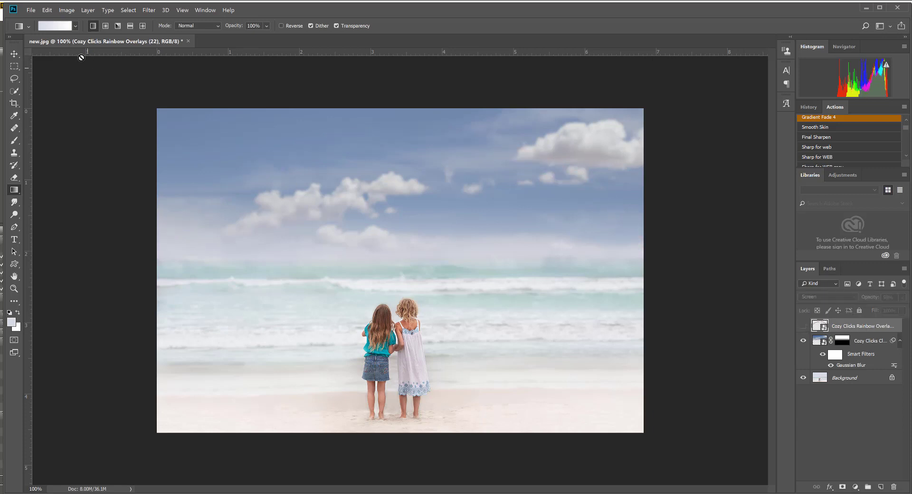
left_click(31, 10)
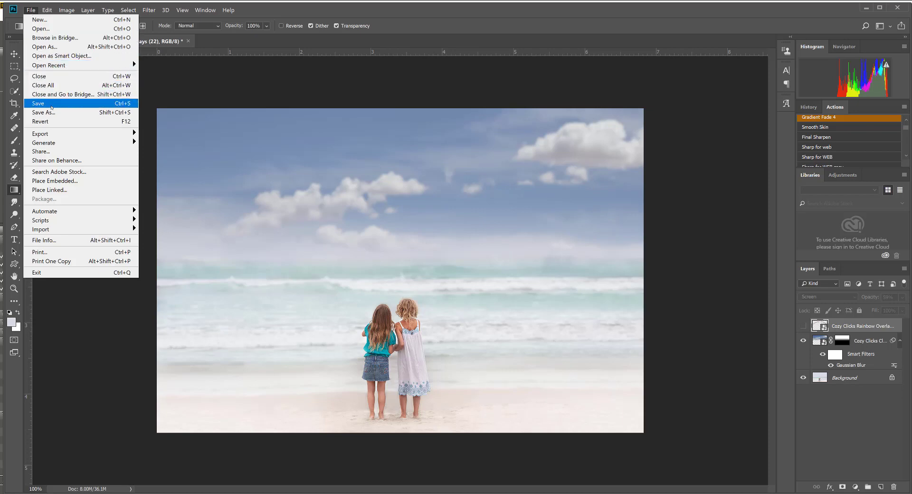
left_click(62, 182)
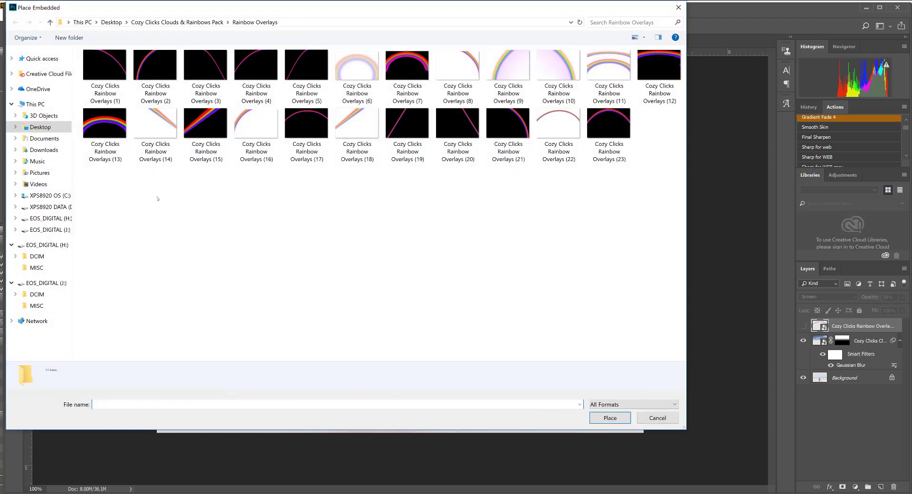
left_click(525, 68)
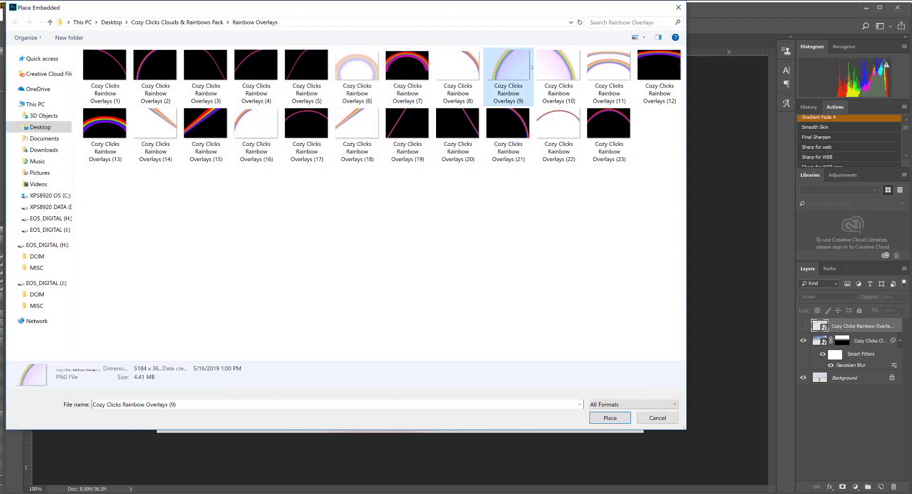
left_click(603, 419)
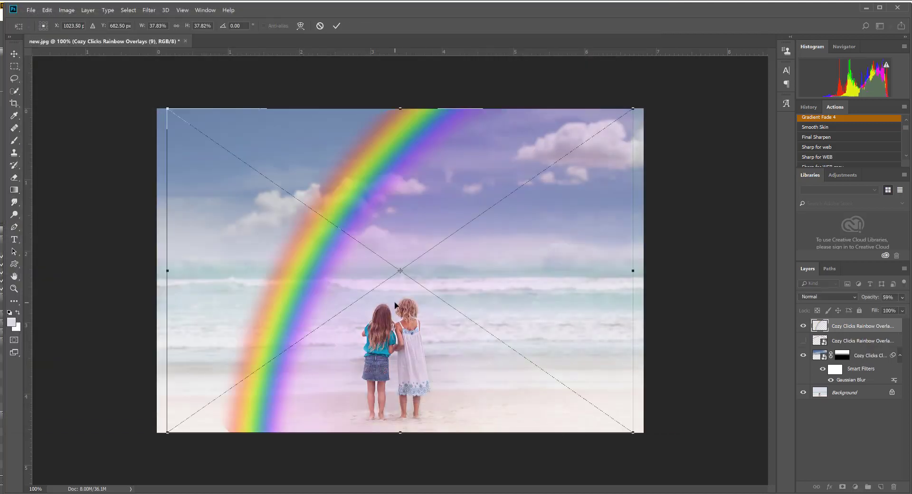
Step: Shrink the new rainbow and position it in the upper-left sky, rising from the horizon
left_click_drag(287, 322, 258, 203)
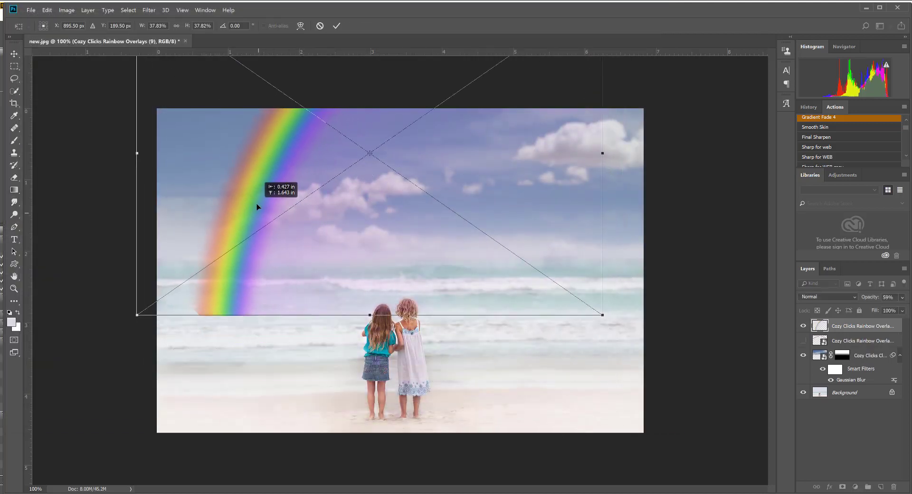
left_click_drag(601, 314, 475, 224)
left_click_drag(433, 203, 437, 238)
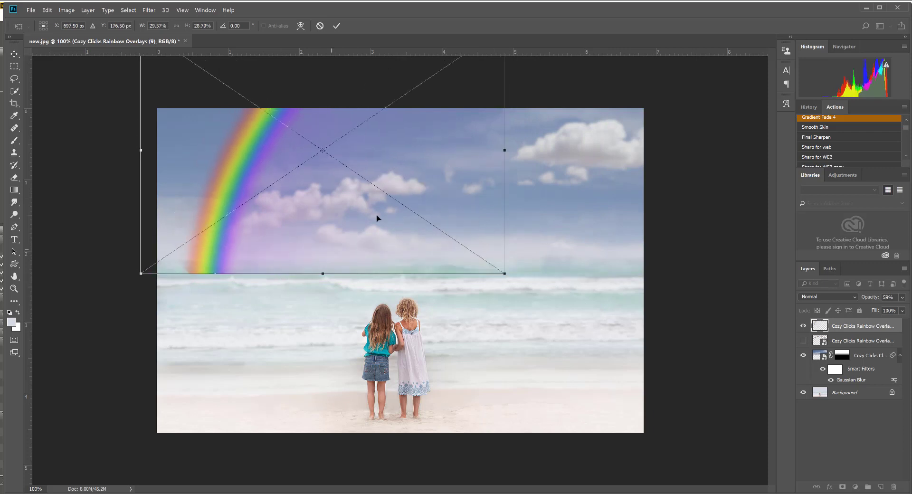
mouse_move(380, 214)
left_mouse_down()
mouse_move(405, 220)
mouse_move(433, 202)
mouse_move(392, 205)
left_mouse_up()
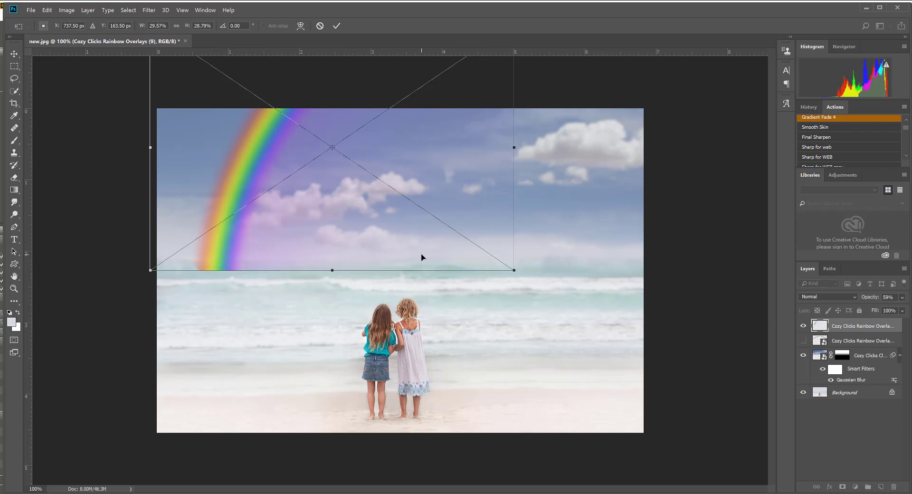
key("Return")
Step: Set the corner rainbow to Screen blend mode and add a layer mask to it
key("g")
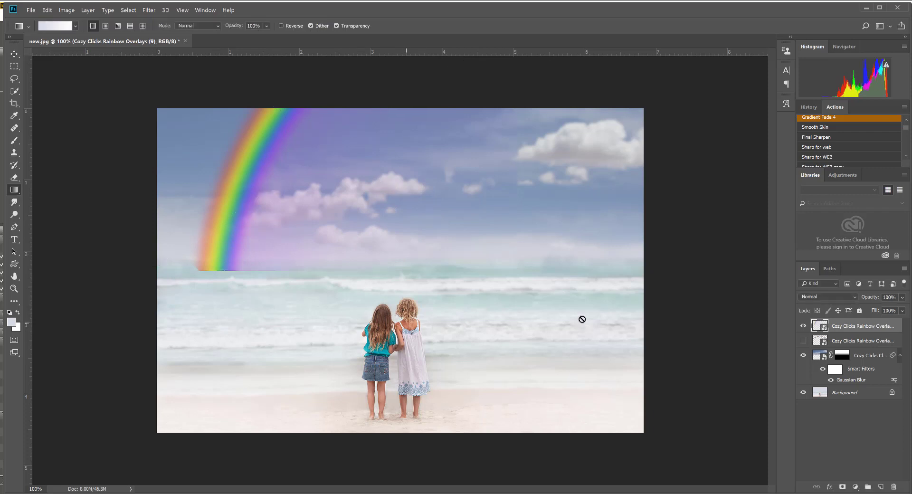
left_click(827, 297)
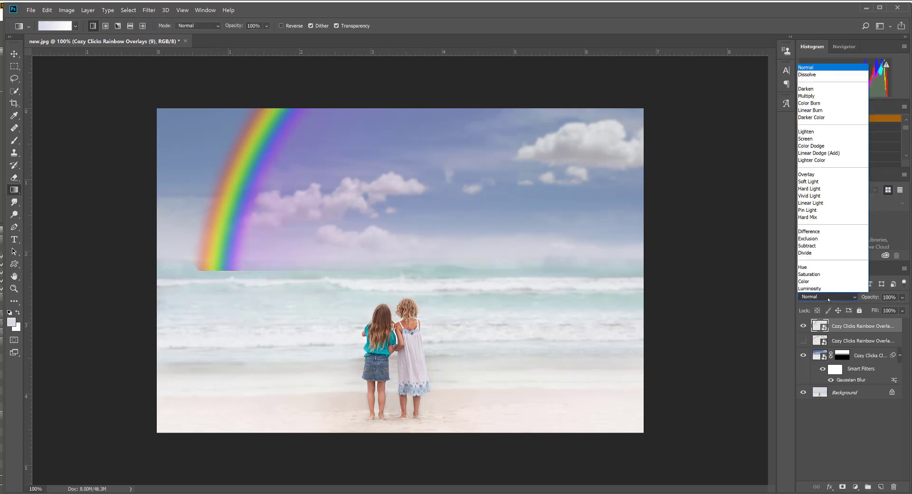
left_click(813, 139)
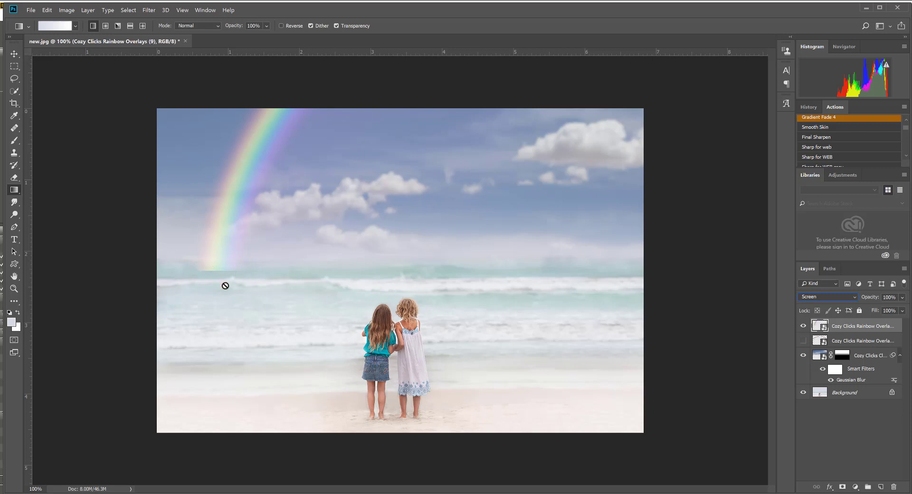
left_click(842, 487)
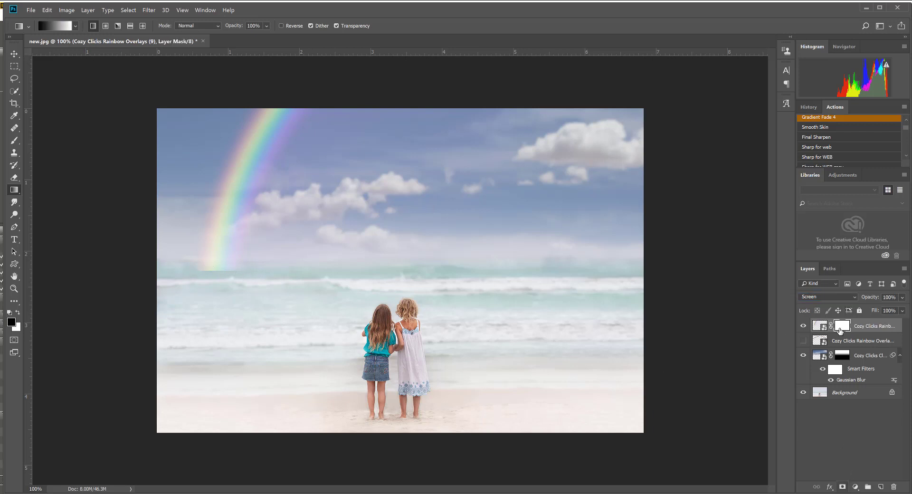
Step: Brush away the rainbow's hard horizon edge on the mask, then hide it and show the arched rainbow
left_click(14, 140)
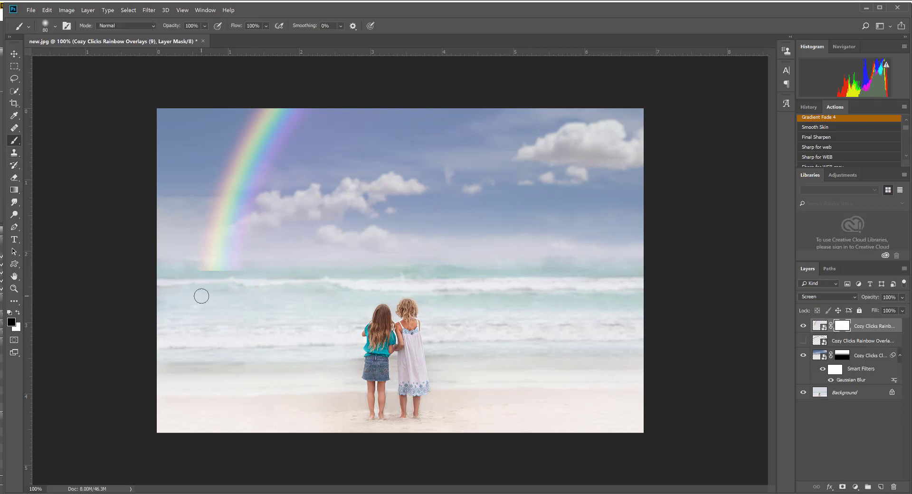
mouse_move(202, 273)
left_mouse_down()
mouse_move(244, 273)
mouse_move(200, 268)
mouse_move(228, 270)
left_mouse_up()
left_click(802, 327)
left_click(803, 341)
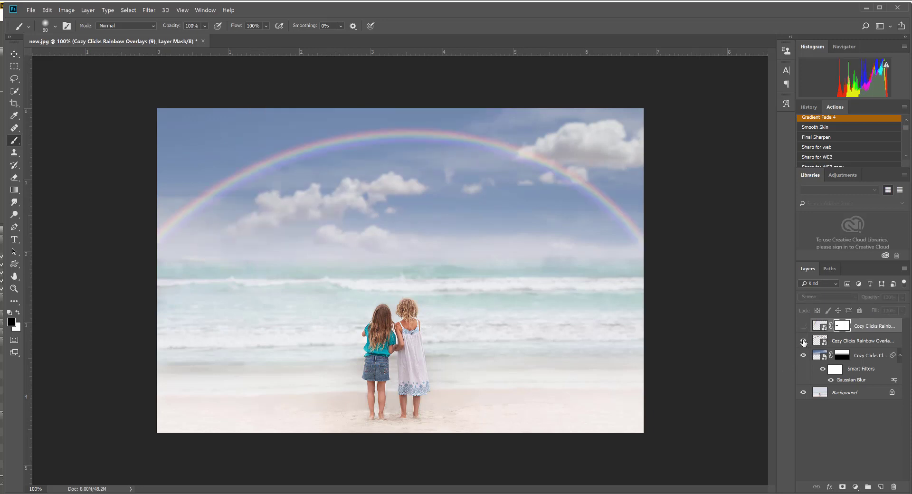